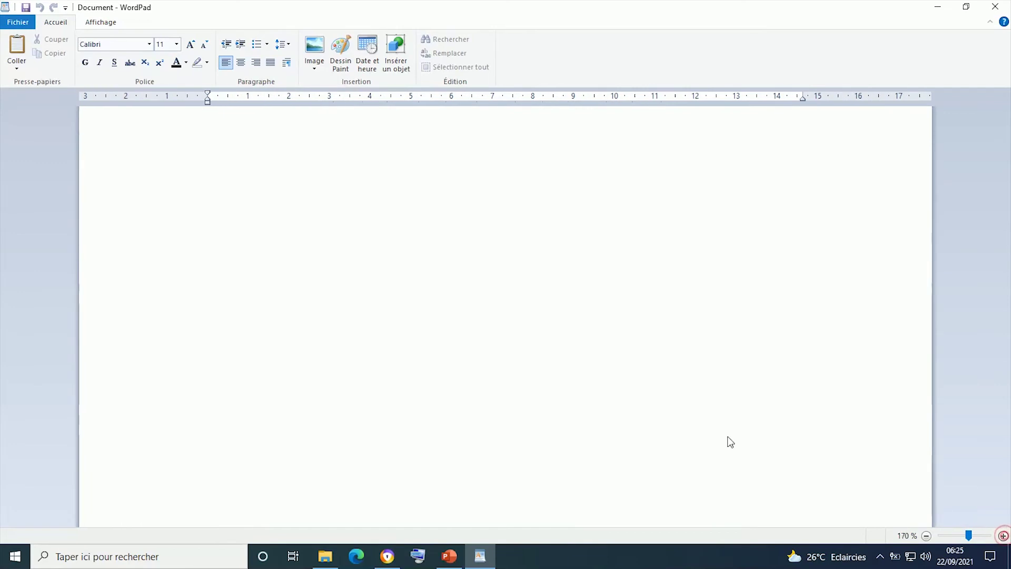
Write "Tê" on the first line, bringing up the on-screen keyboard (Clavier visuel) to enter the circumflex ê.
click(212, 198)
text(T)
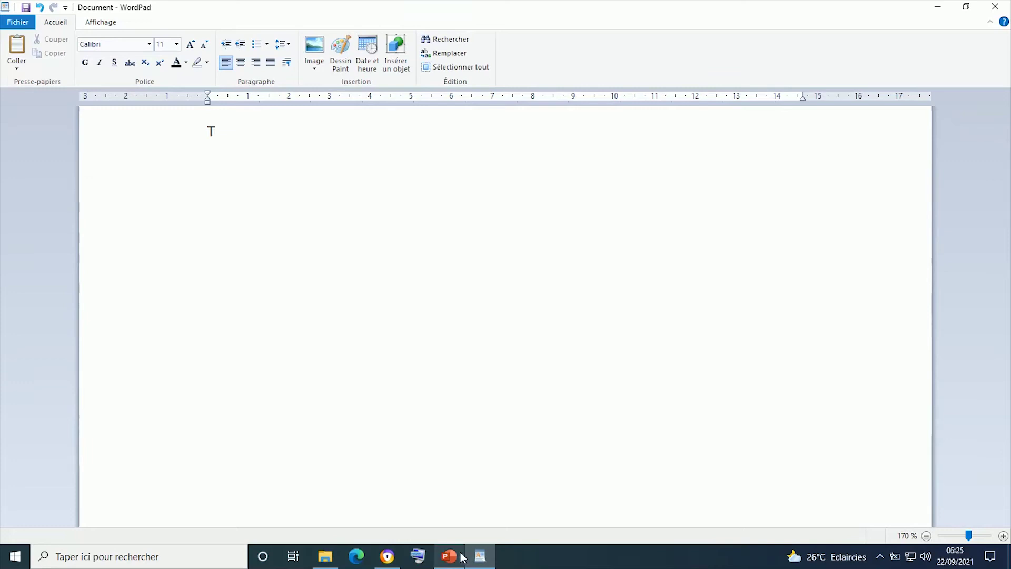
click(424, 557)
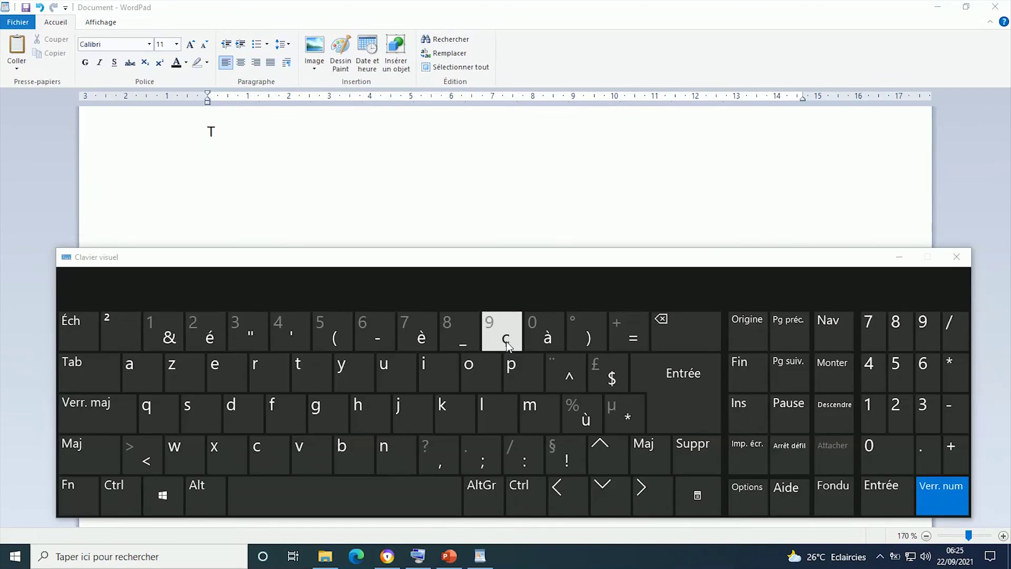
drag(433, 253, 433, 200)
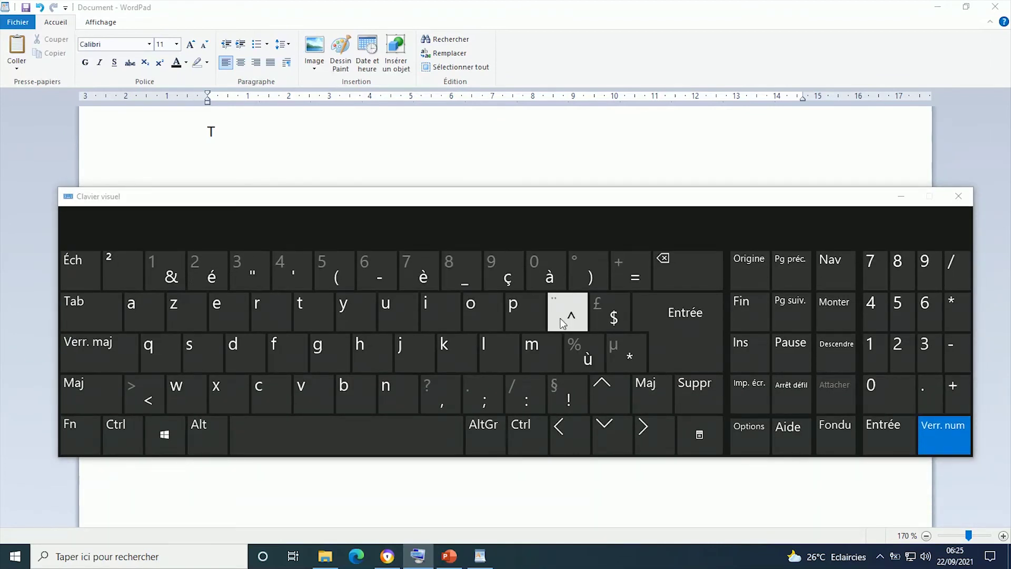
click(254, 138)
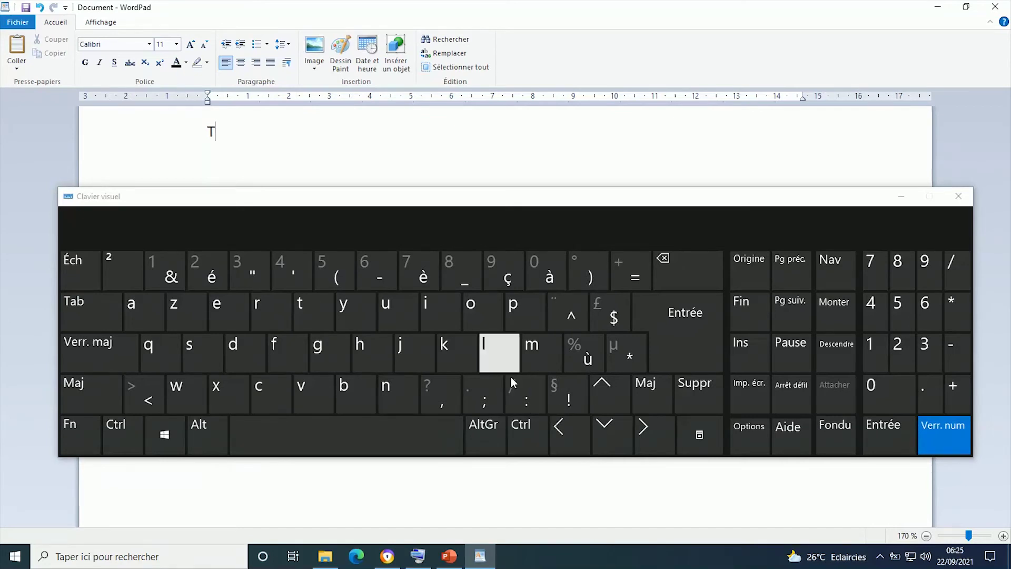
click(238, 306)
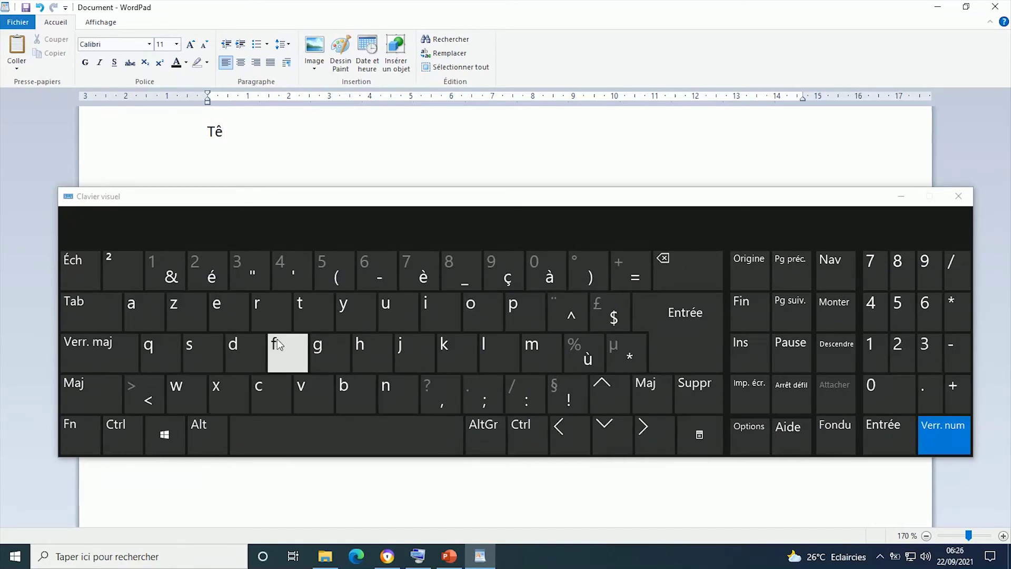
Add the circumflex examples "êôûêâû" after "Tê" with the on-screen keyboard.
click(553, 320)
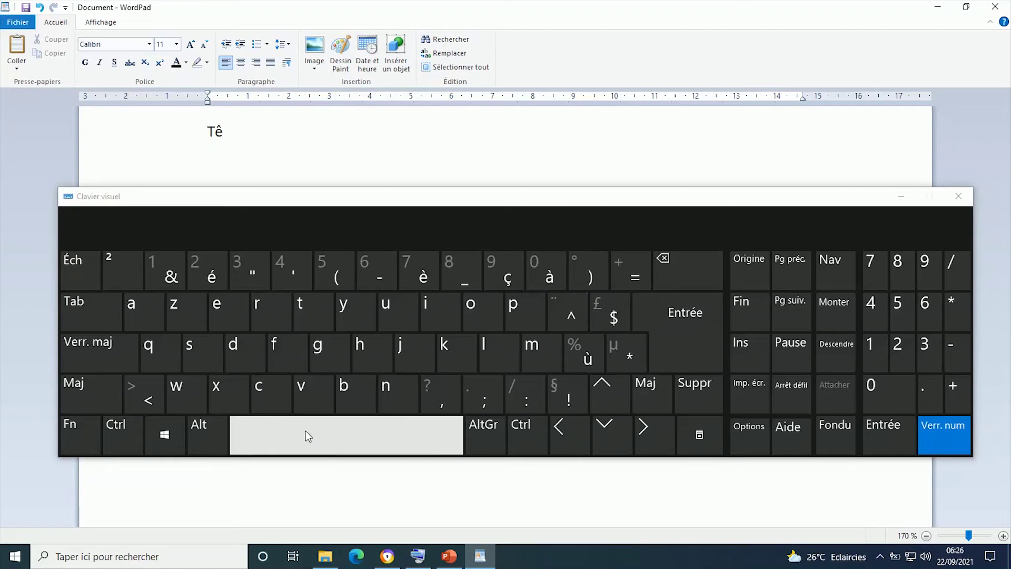
click(239, 316)
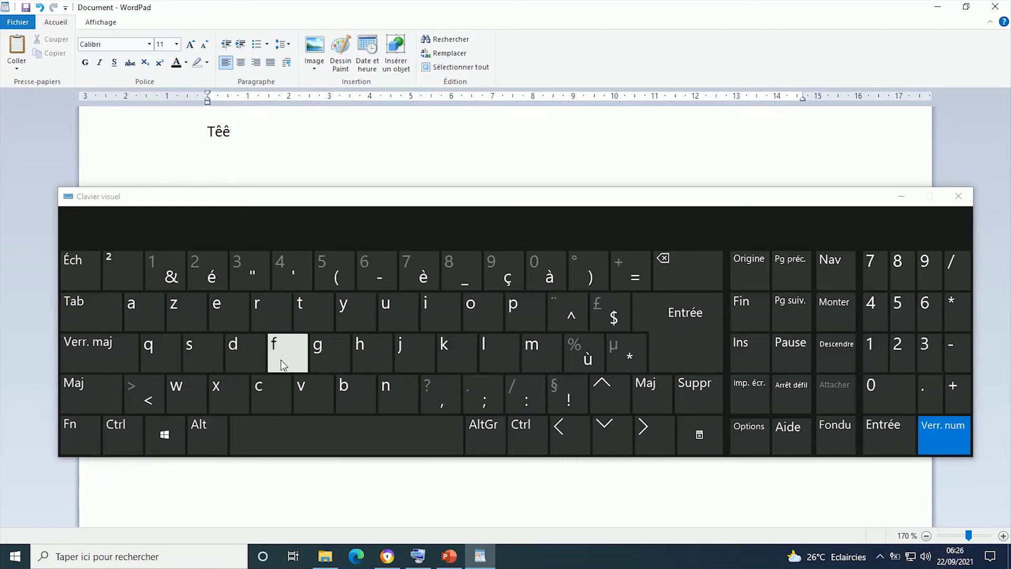
click(568, 312)
click(481, 311)
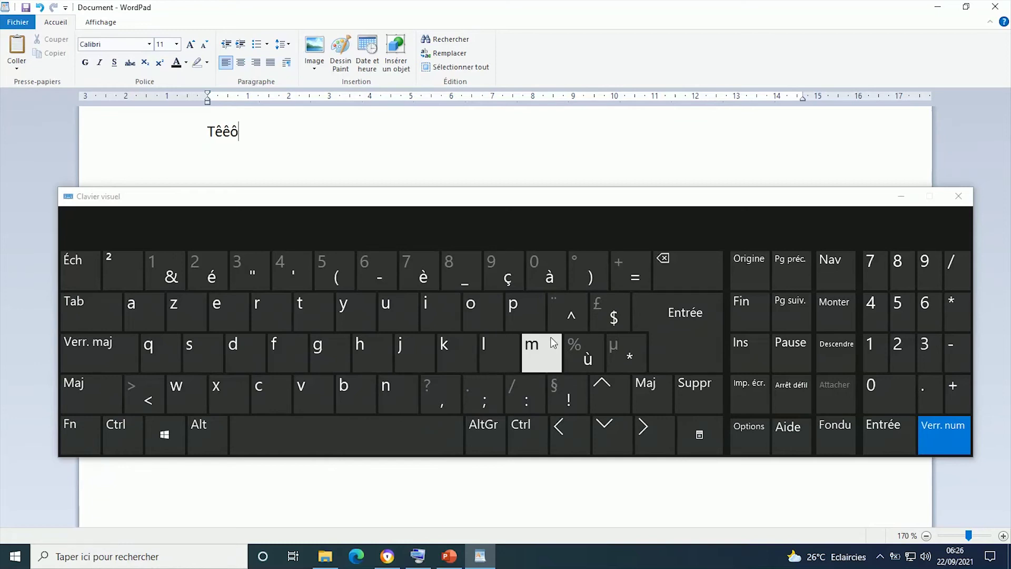
click(568, 313)
click(400, 319)
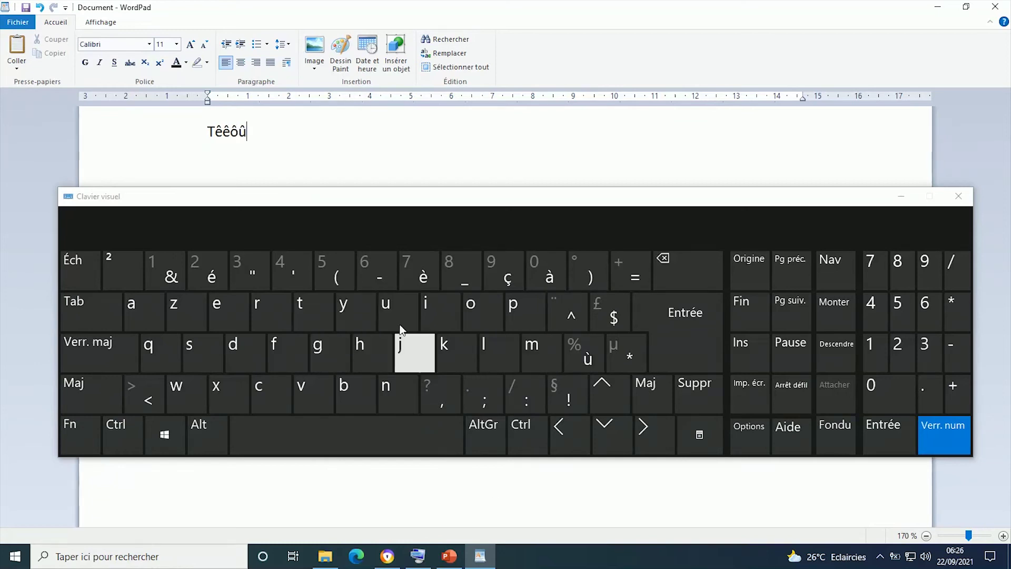
click(569, 312)
click(230, 314)
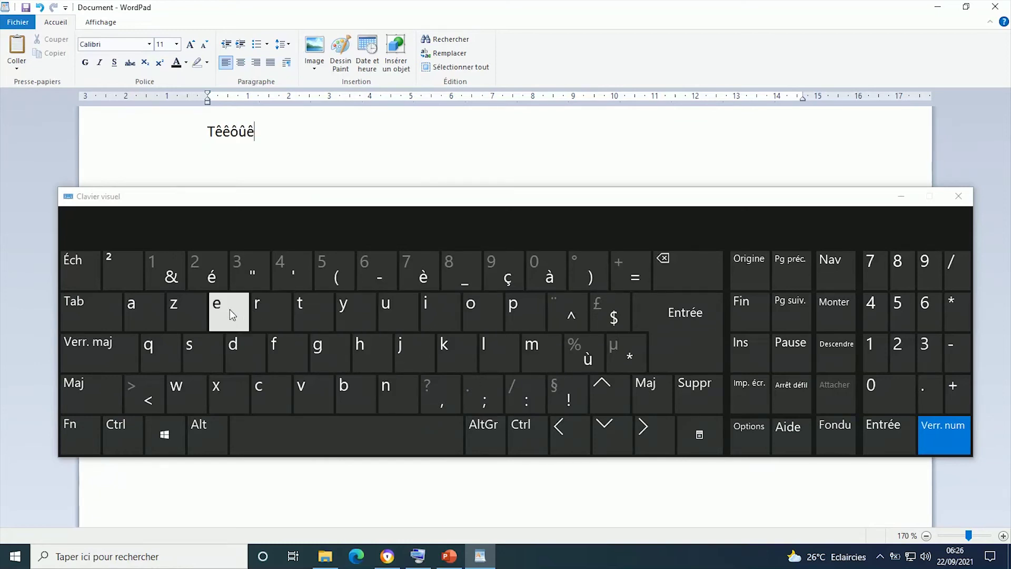
click(554, 318)
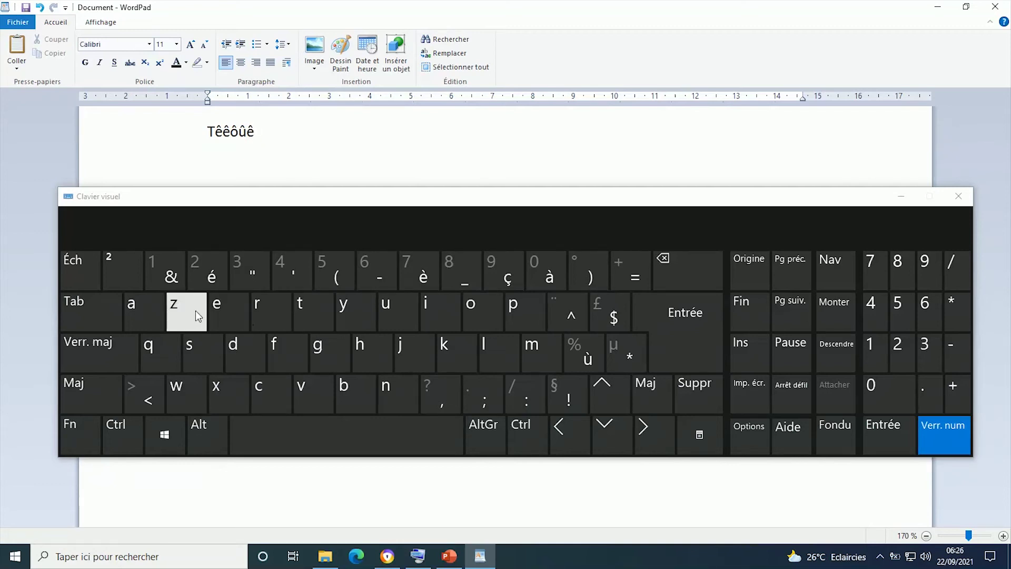
click(158, 314)
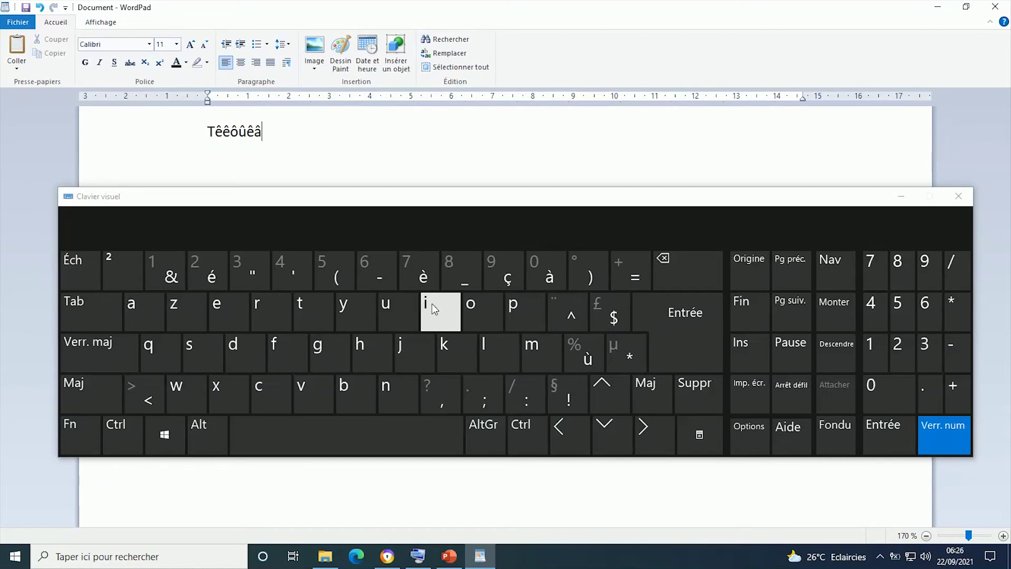
click(392, 308)
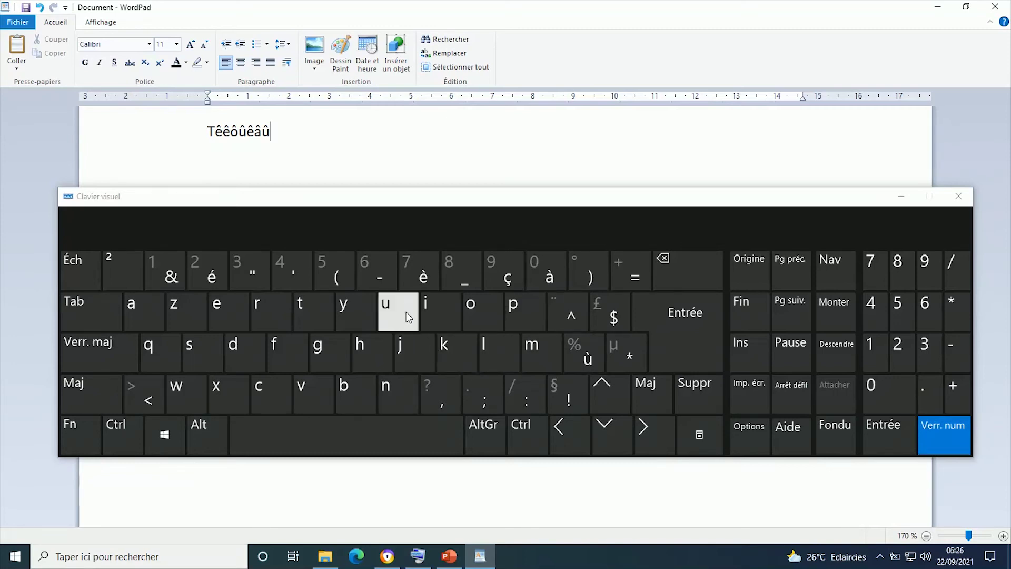
Delete the extra circumflex letters so that only "Tê" is left on the first line.
key(BackSpace)
key(BackSpace)
key(BackSpace)
key(BackSpace)
key(BackSpace)
key(BackSpace)
Complete the word "Tête", start a new line and move the on-screen keyboard down to uncover it.
text(te)
key(Return)
drag(424, 197, 422, 237)
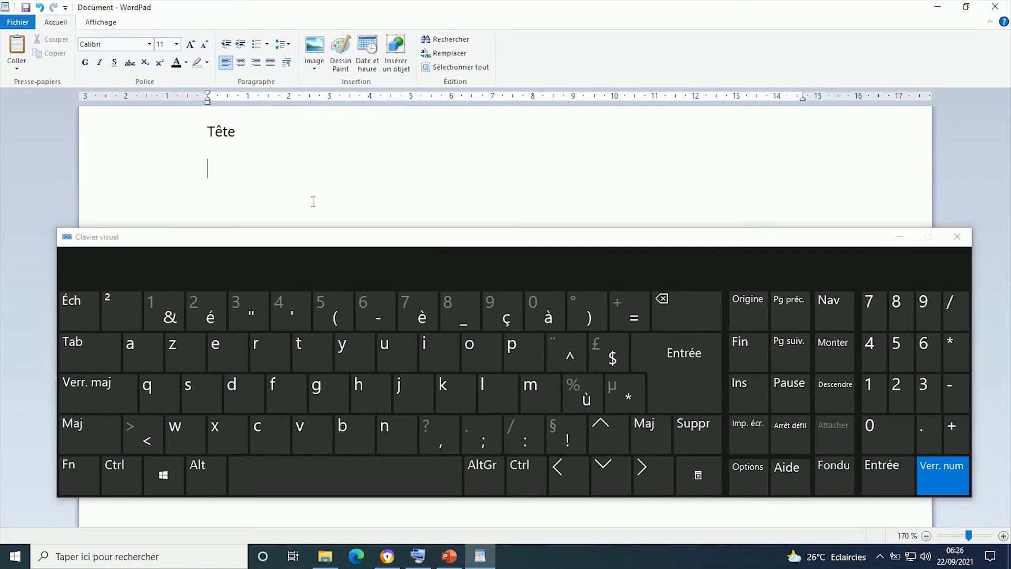
Write "Maïs" on the second line with a capital M and a diaeresis on the i, ending with a new line.
click(97, 427)
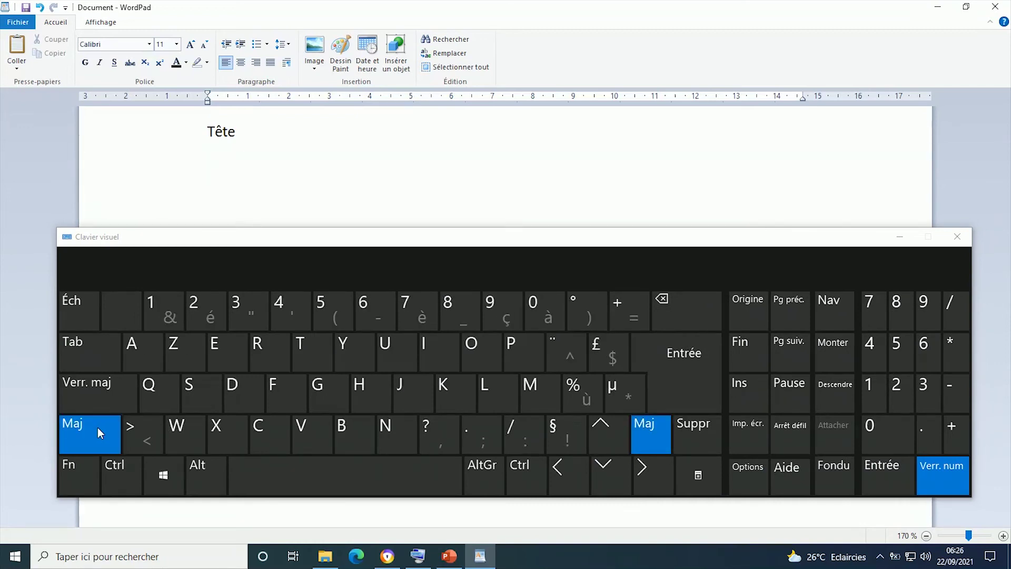
click(539, 393)
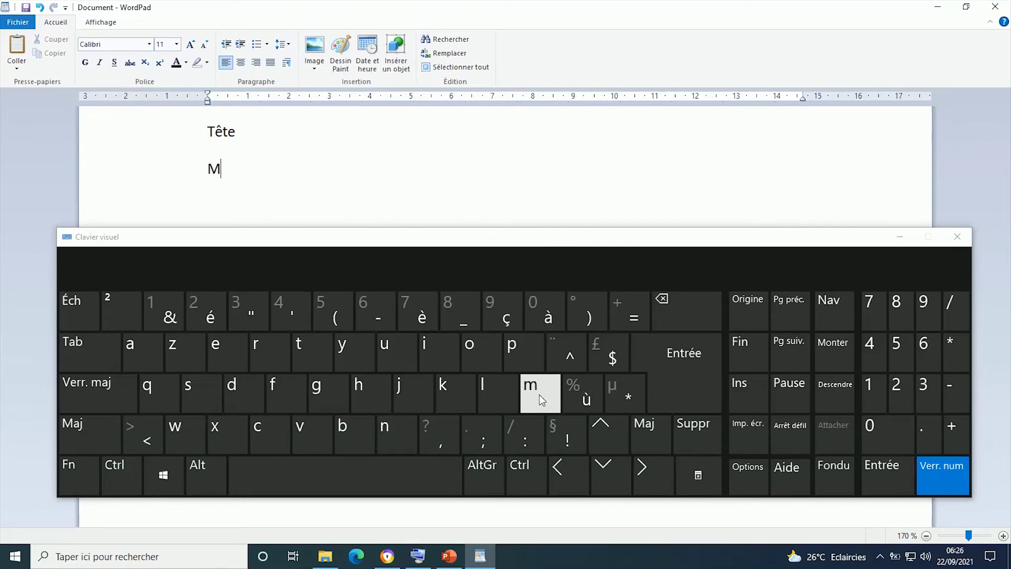
text(a)
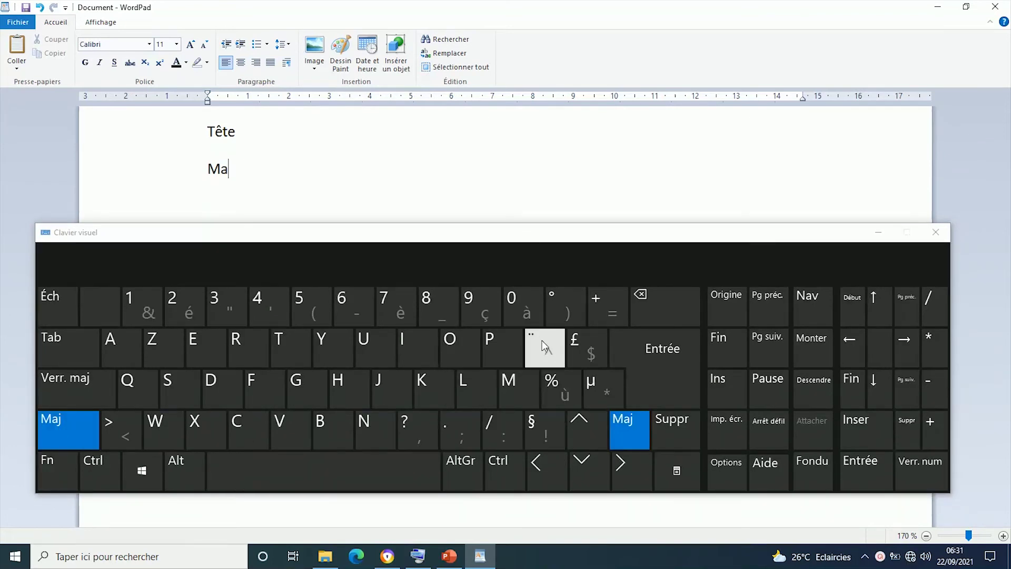
click(542, 350)
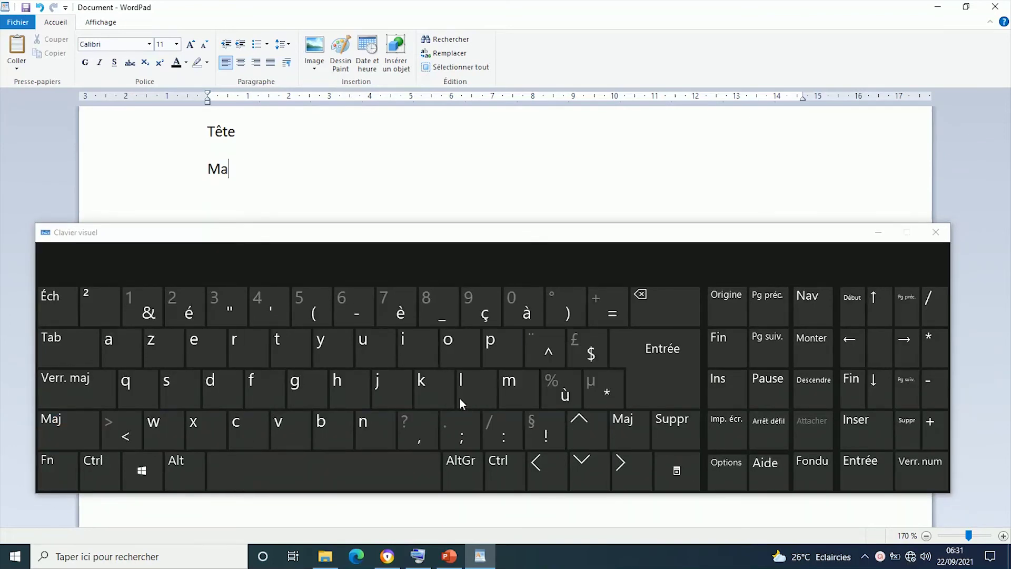
click(420, 352)
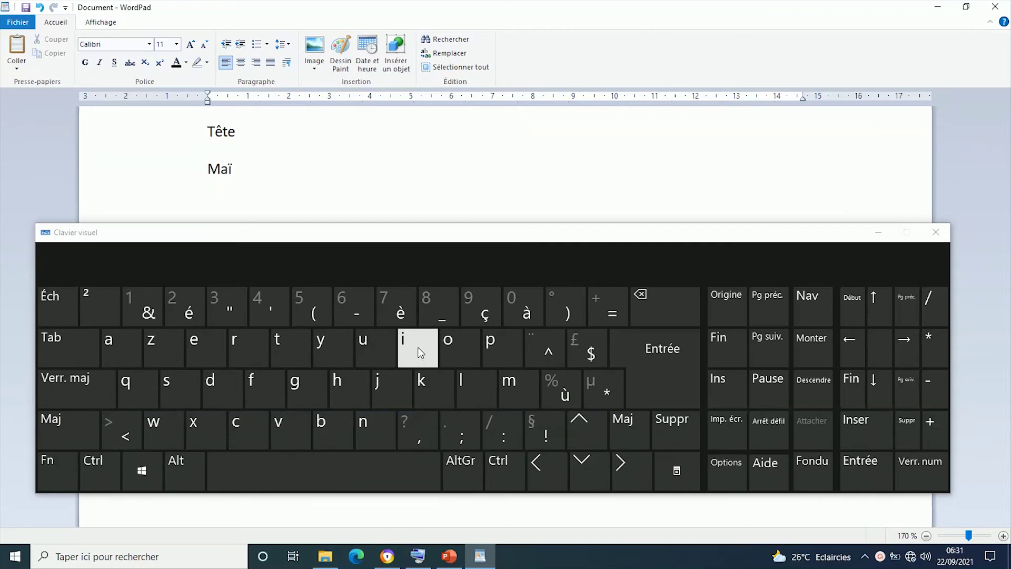
text(s)
key(Return)
Enter the diaeresis letters "ï ö ë" separated by spaces on the third line with the on-screen keyboard.
click(71, 435)
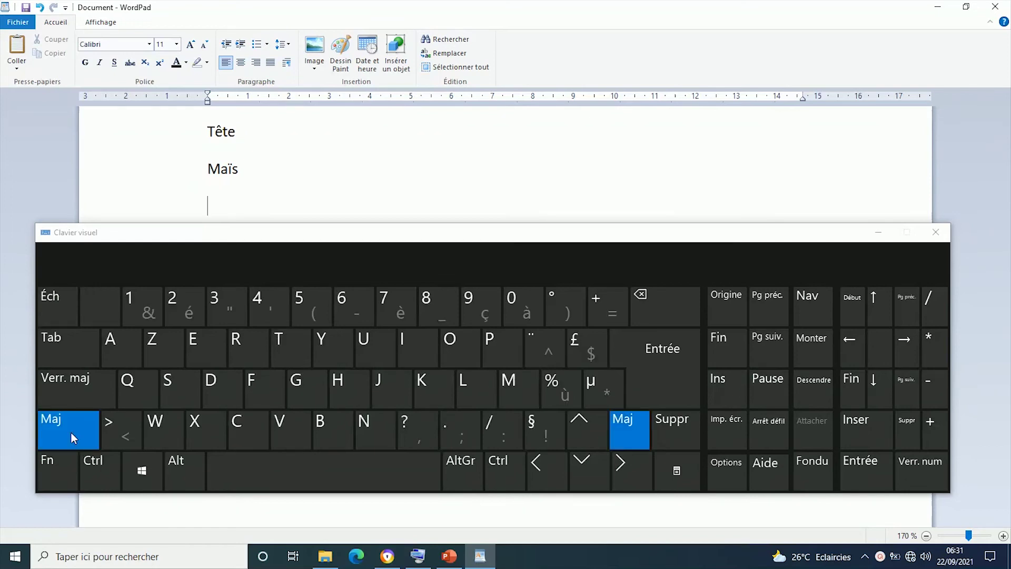
click(542, 340)
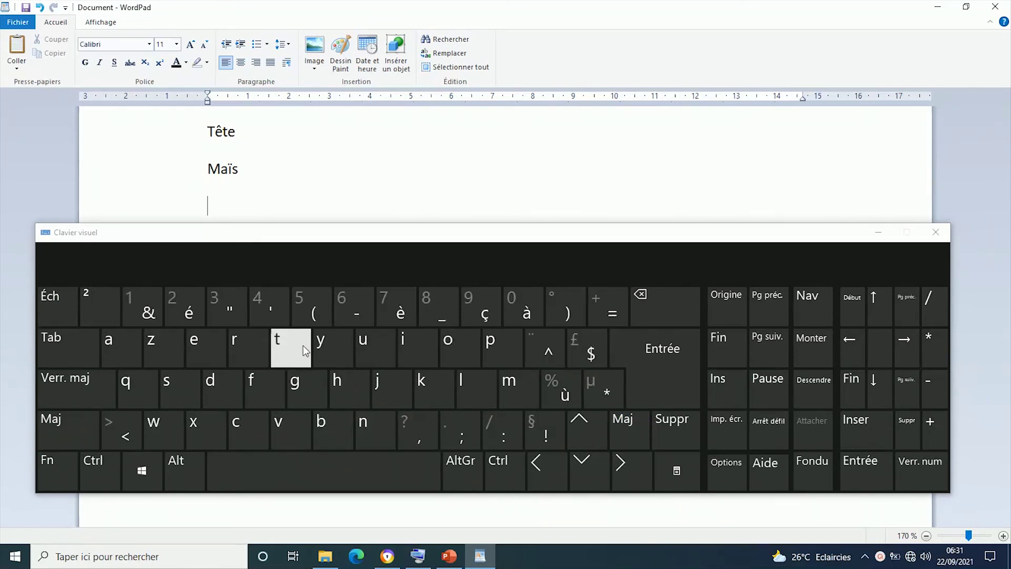
click(411, 354)
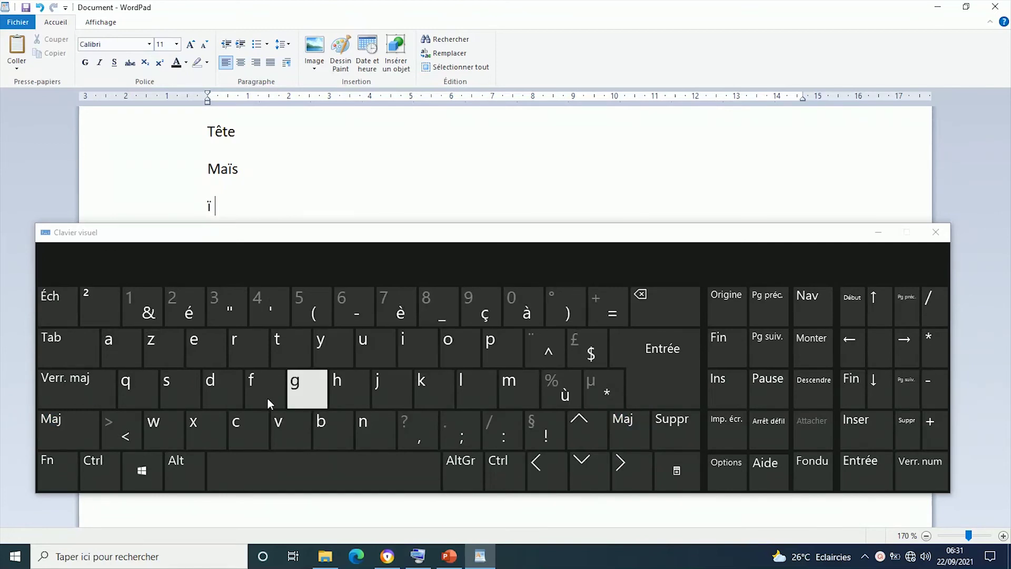
click(63, 425)
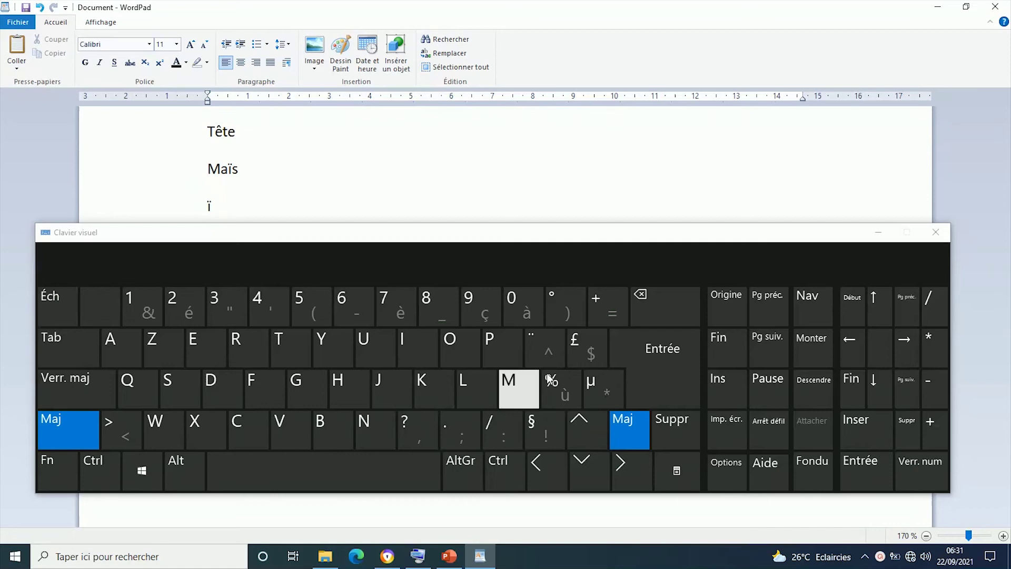
click(544, 343)
click(466, 354)
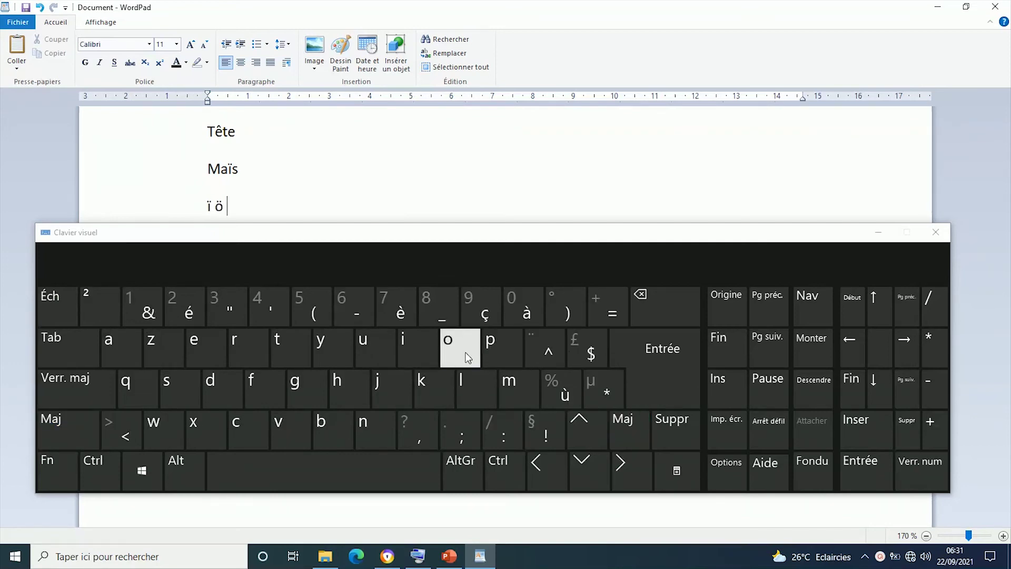
click(79, 435)
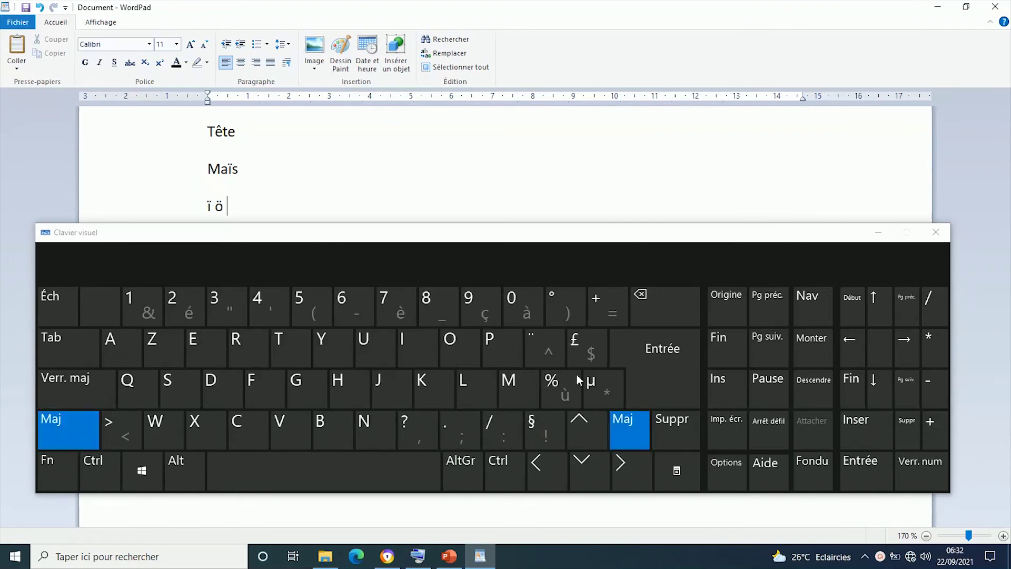
click(550, 341)
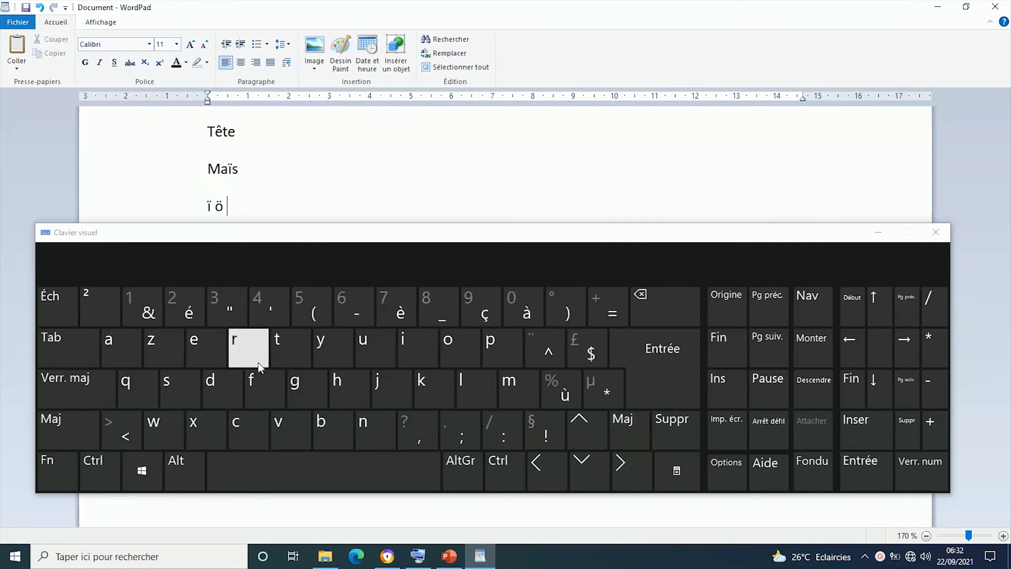
click(211, 341)
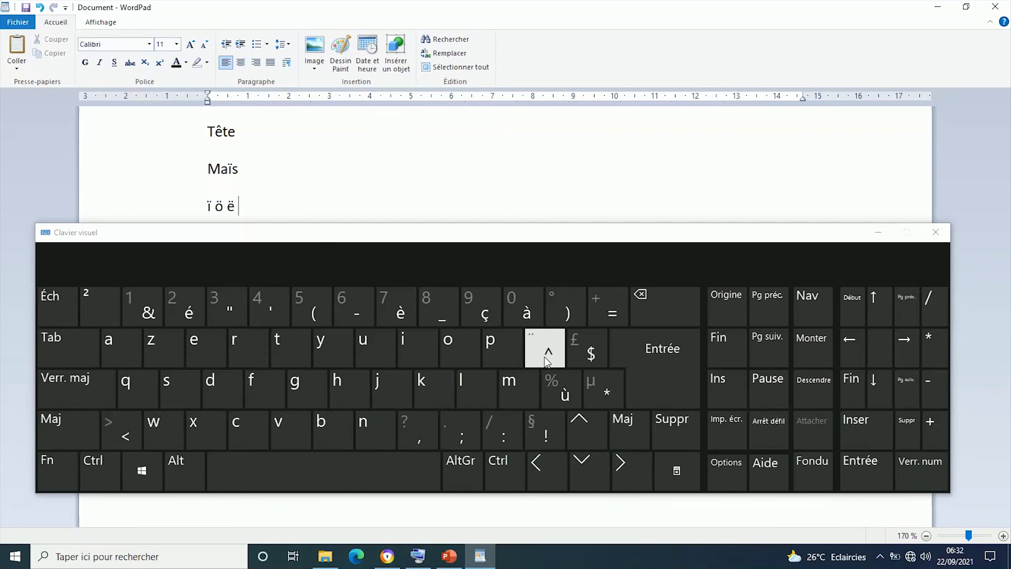
Enter the punctuation marks ", ; : : !" separated by spaces on a new line below the diaeresis letters, with the on-screen keyboard moved clear.
click(253, 204)
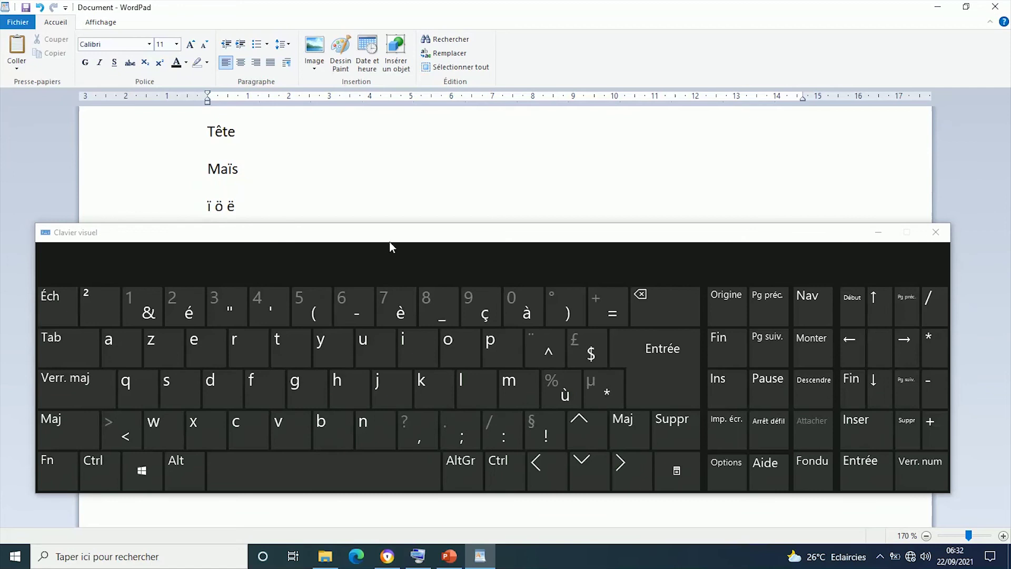
drag(390, 236, 372, 306)
click(295, 239)
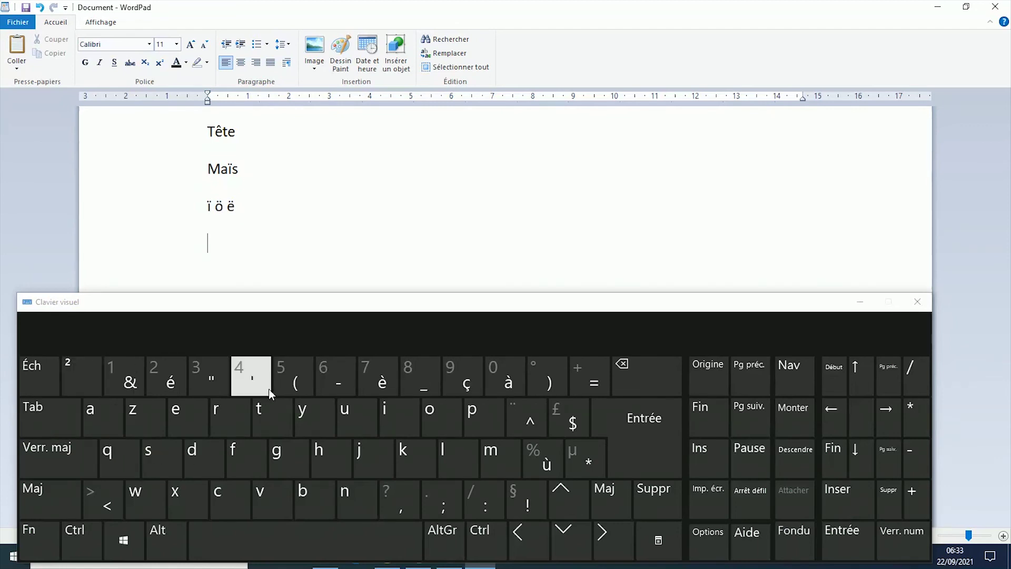
click(394, 497)
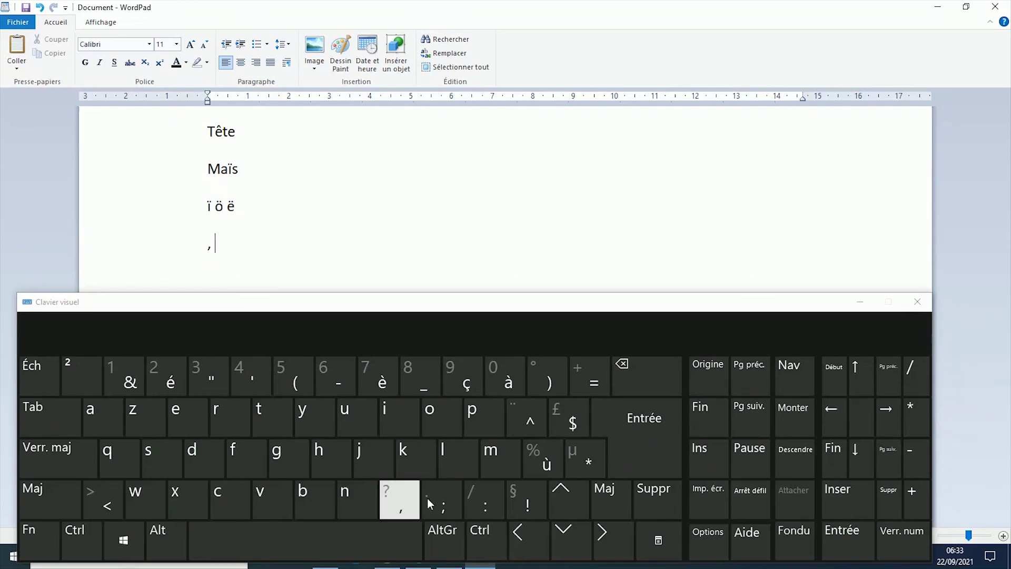
click(442, 498)
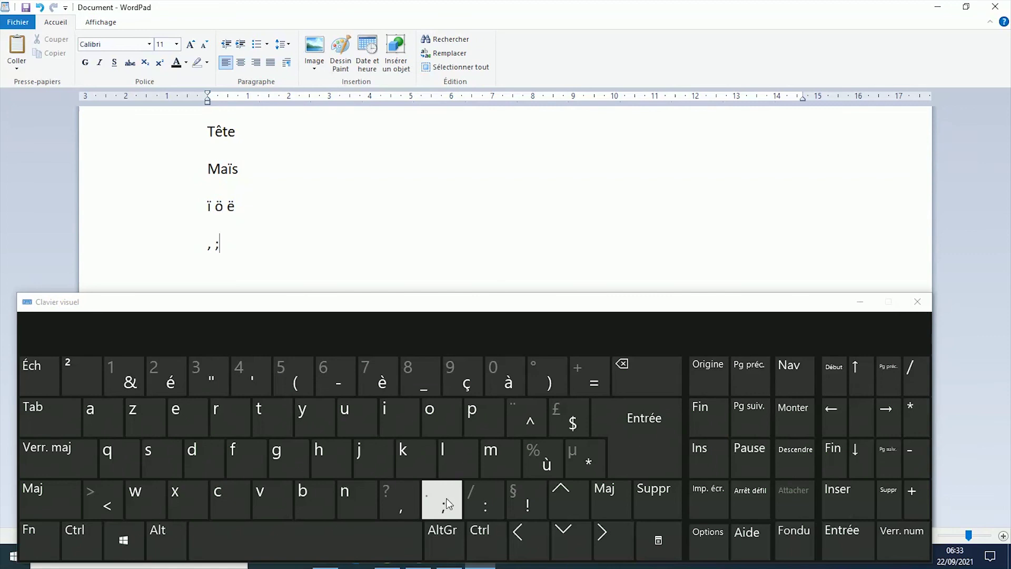
click(493, 506)
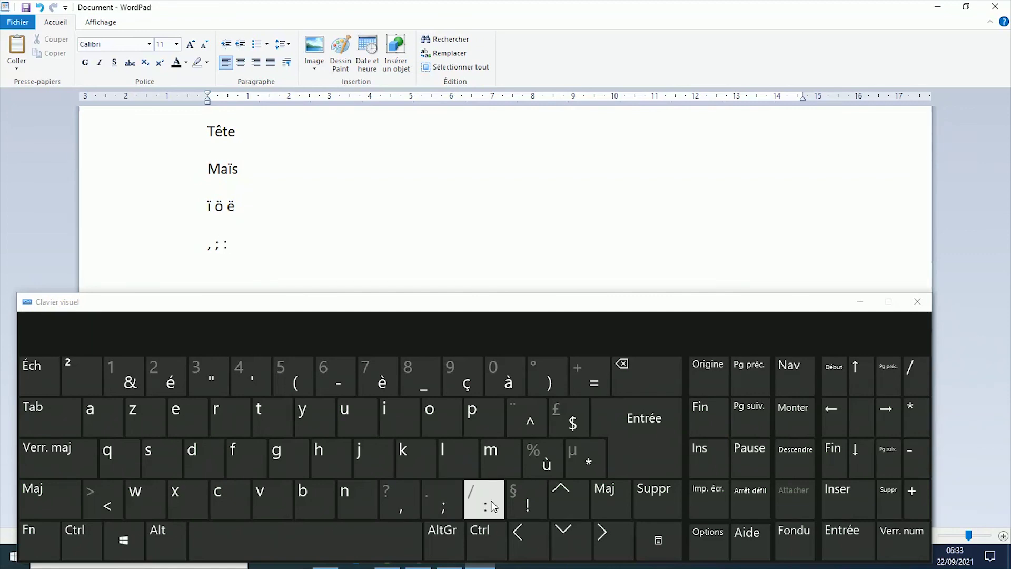
click(367, 540)
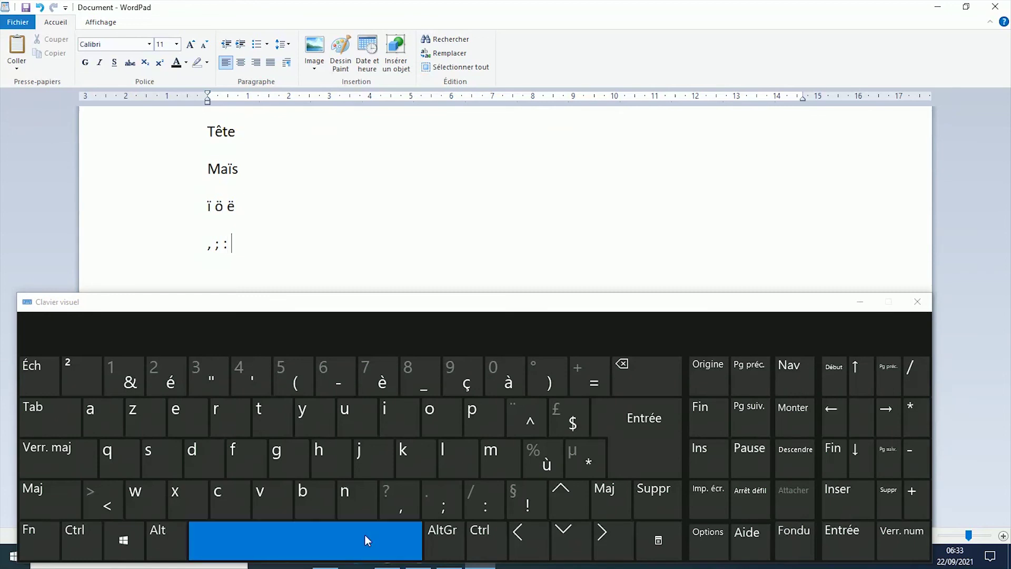
click(480, 504)
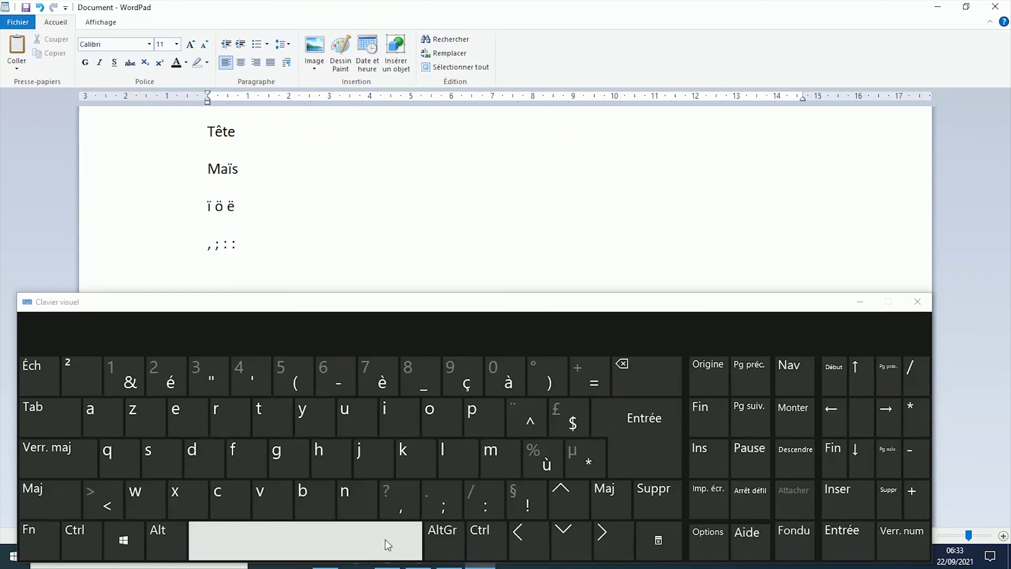
click(526, 499)
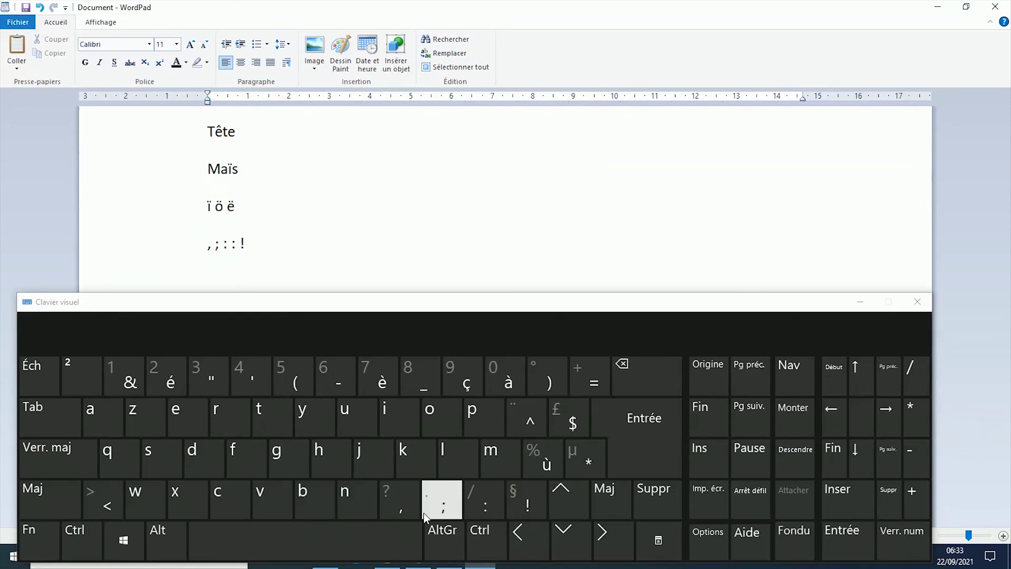
Add a question mark after the exclamation mark on the punctuation line, separated by a space.
click(47, 495)
click(400, 499)
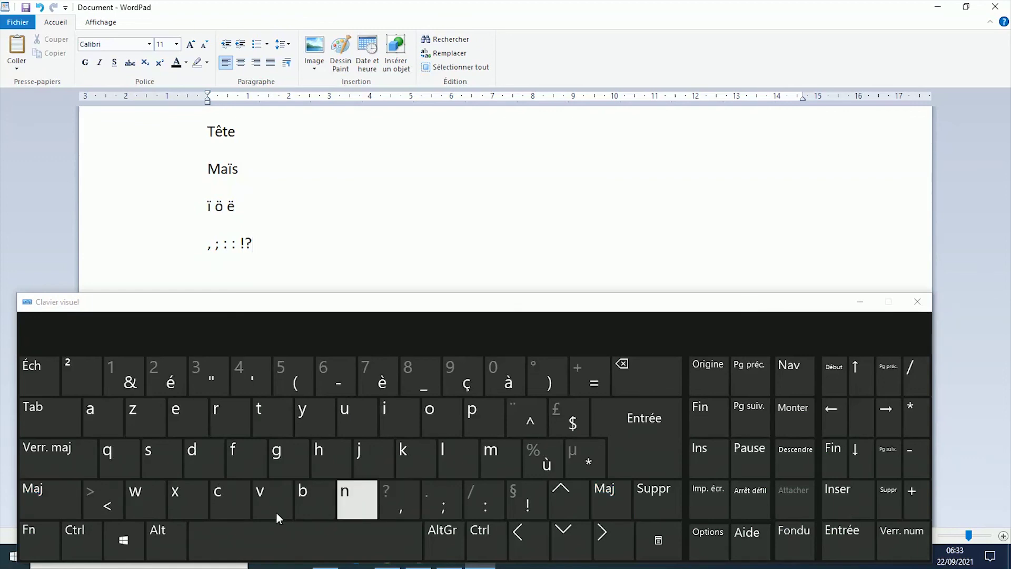
click(248, 243)
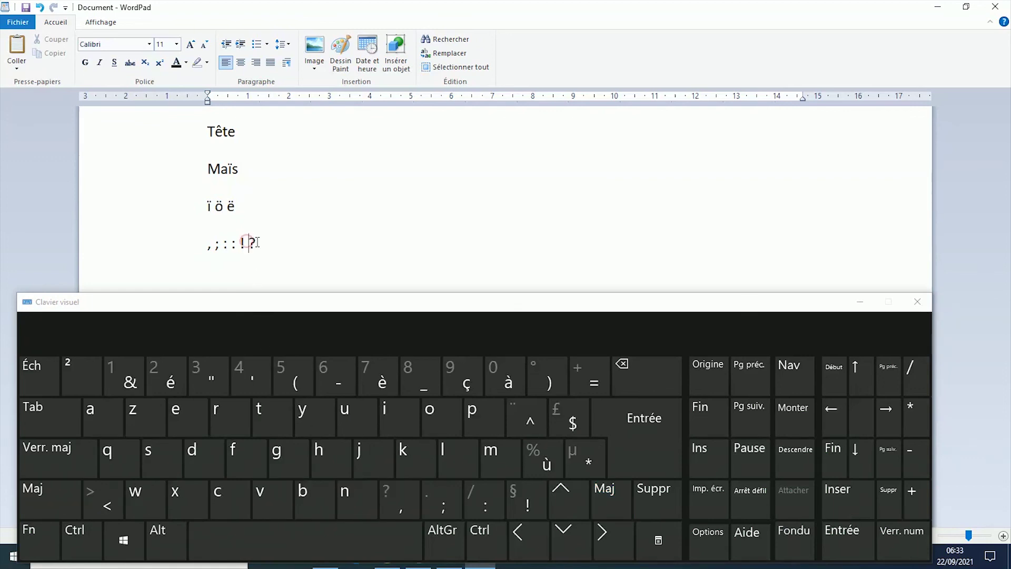
Append the characters ". / §" separated by spaces at the end of the punctuation line with the on-screen keyboard.
click(261, 243)
click(47, 498)
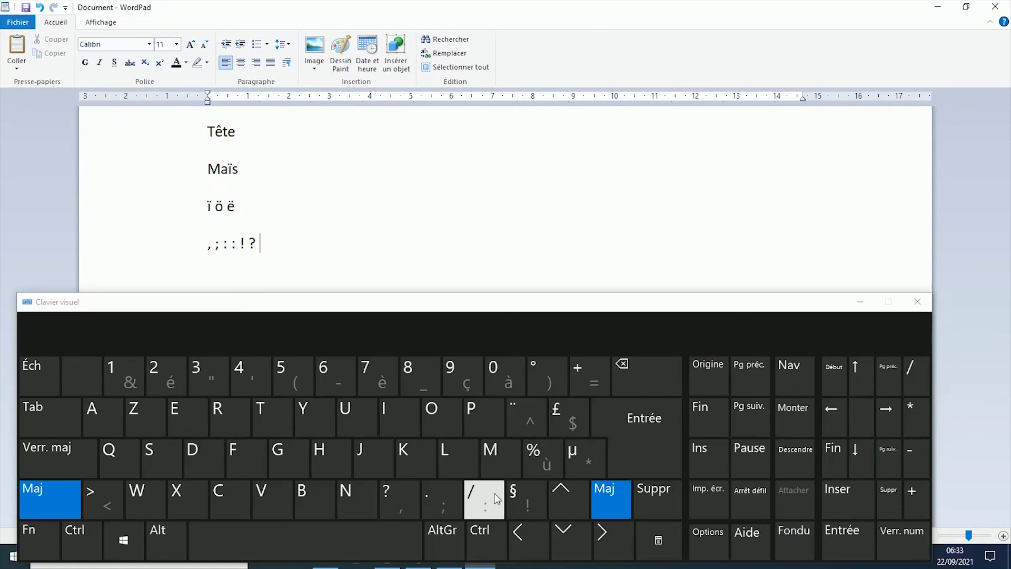
click(442, 499)
click(66, 495)
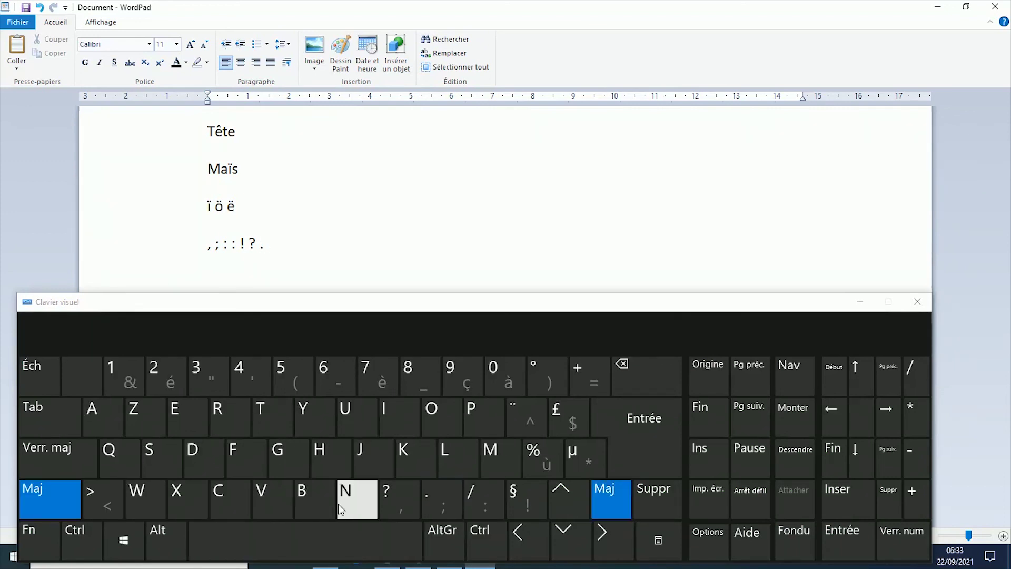
click(49, 500)
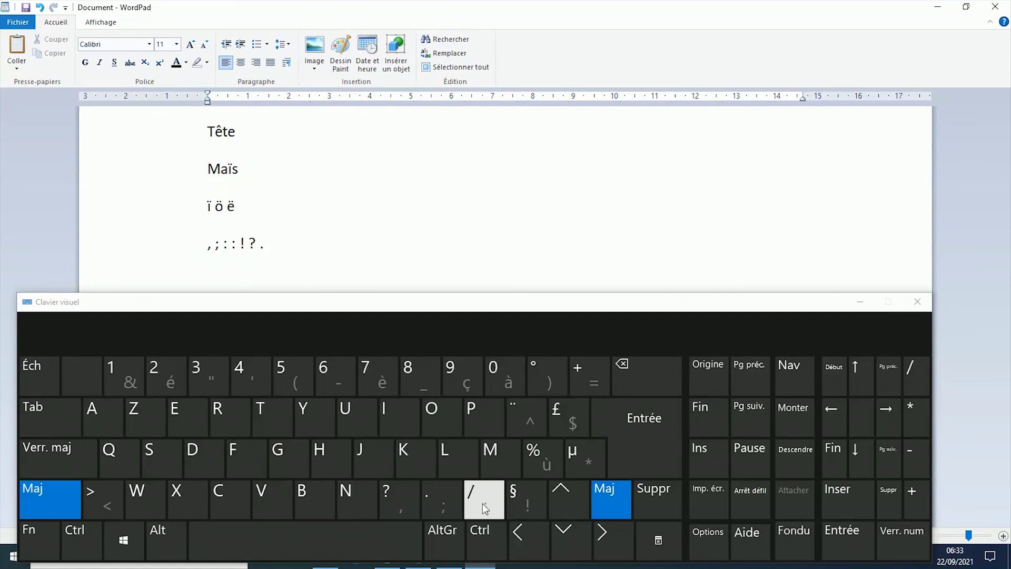
click(484, 508)
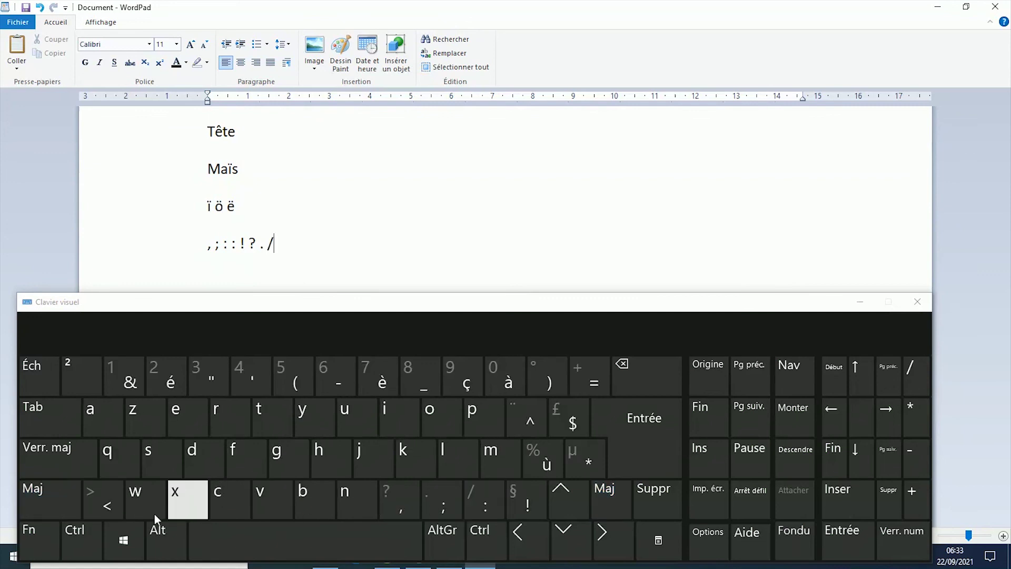
click(53, 498)
click(526, 505)
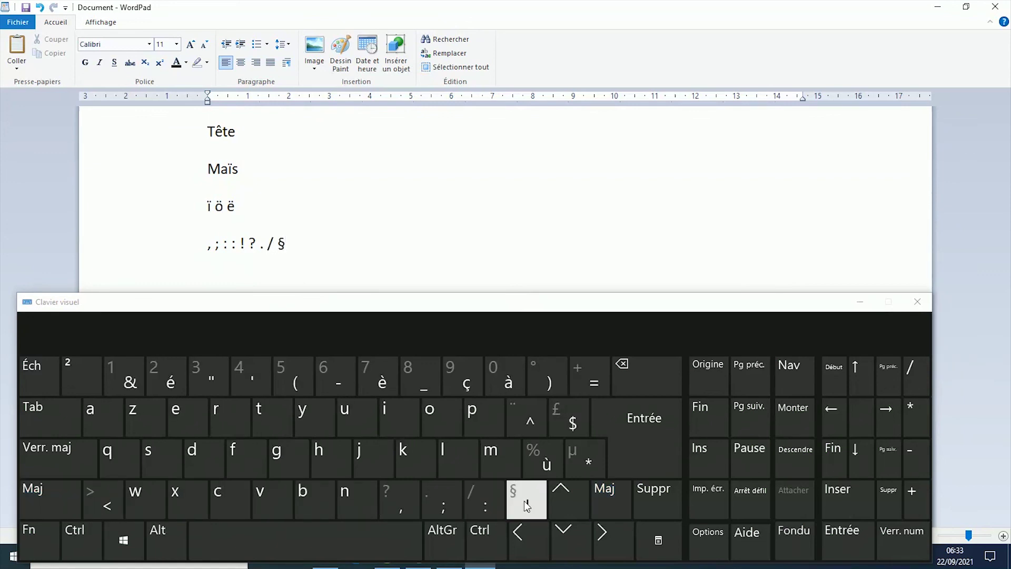
Start a new line below the punctuation marks and enter "@" with the on-screen keyboard.
mouse_move(347, 302)
mouse_down()
mouse_move(358, 279)
mouse_move(347, 298)
mouse_up()
click(310, 269)
key(Return)
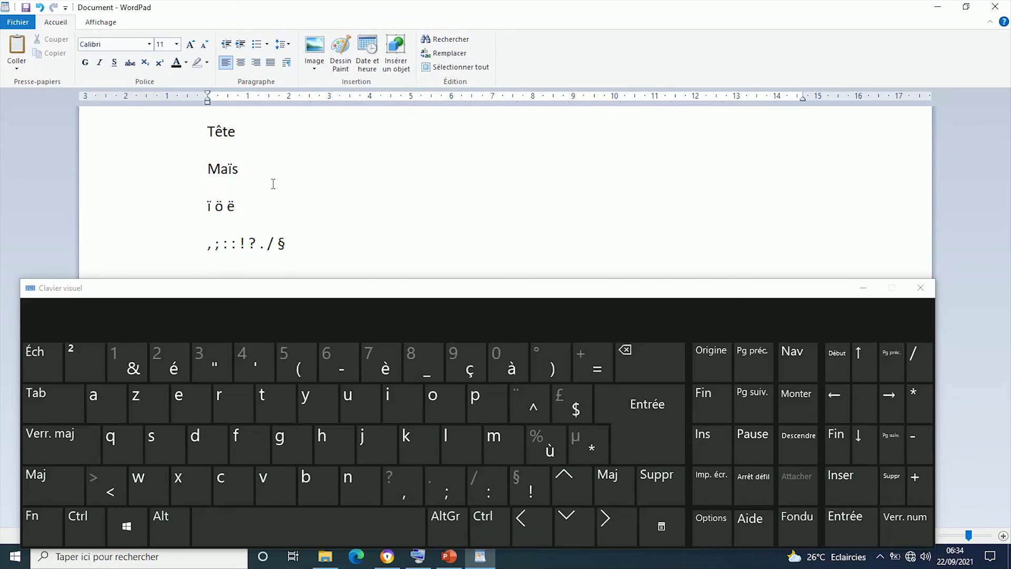
click(54, 484)
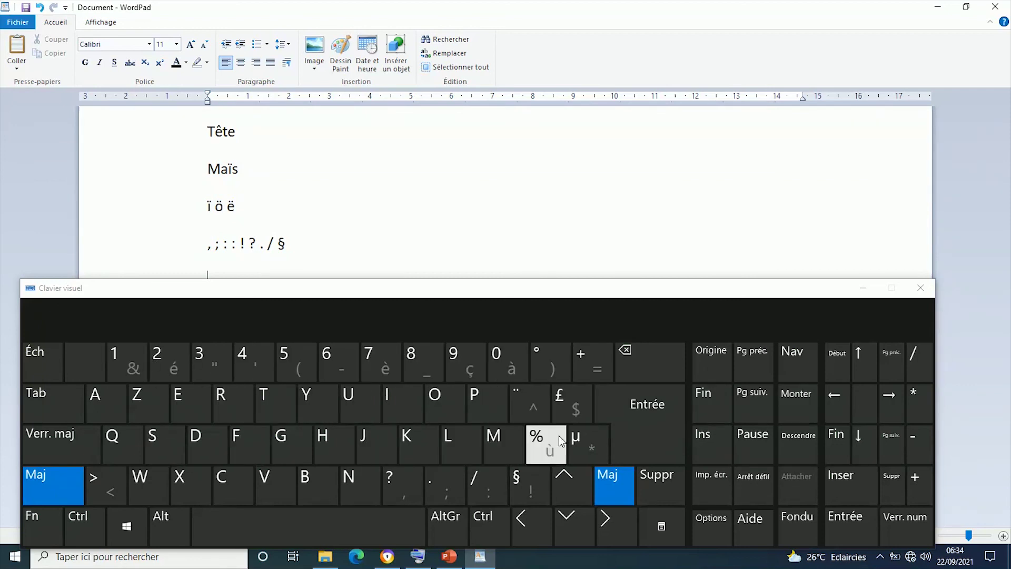
click(69, 487)
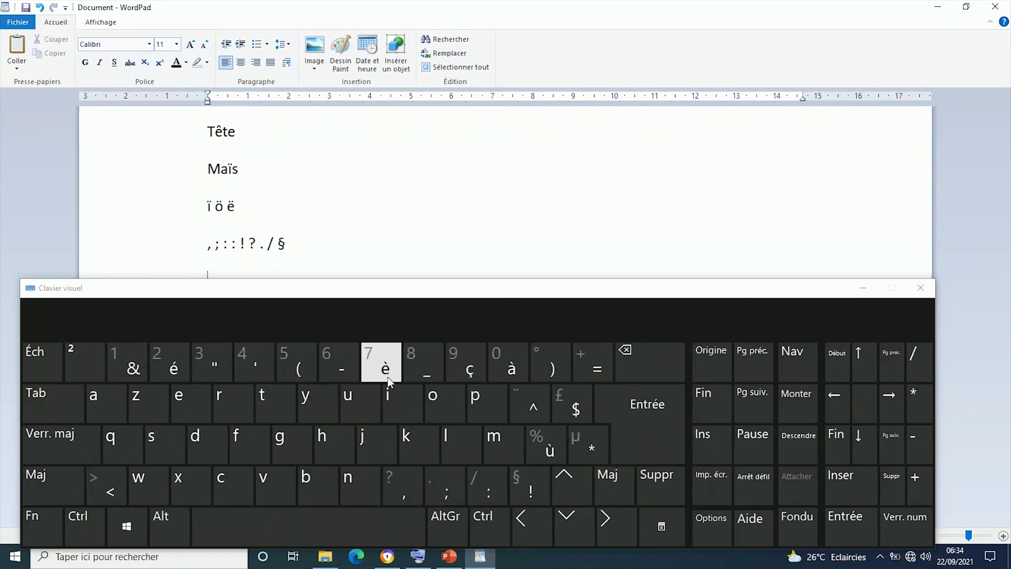
click(448, 522)
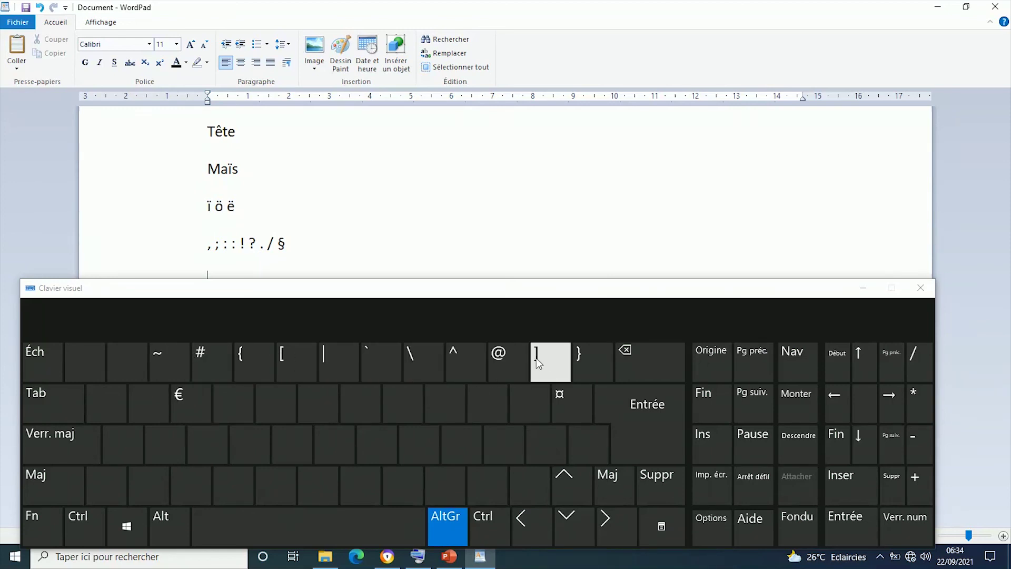
click(504, 362)
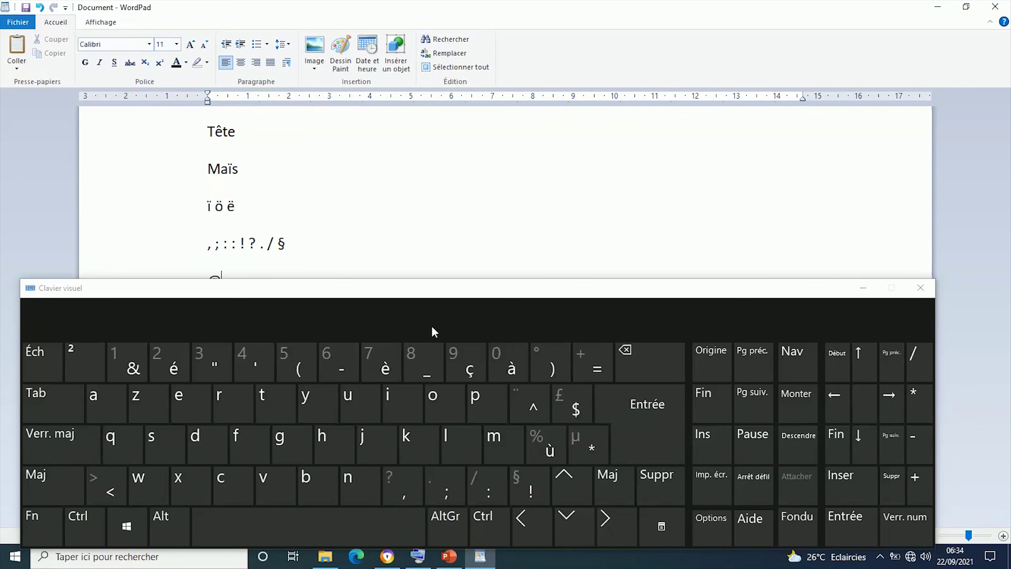
Move the on-screen keyboard down to uncover the "@", bring it back up to show its whole last row, and place the cursor after "Tête".
drag(396, 293, 391, 341)
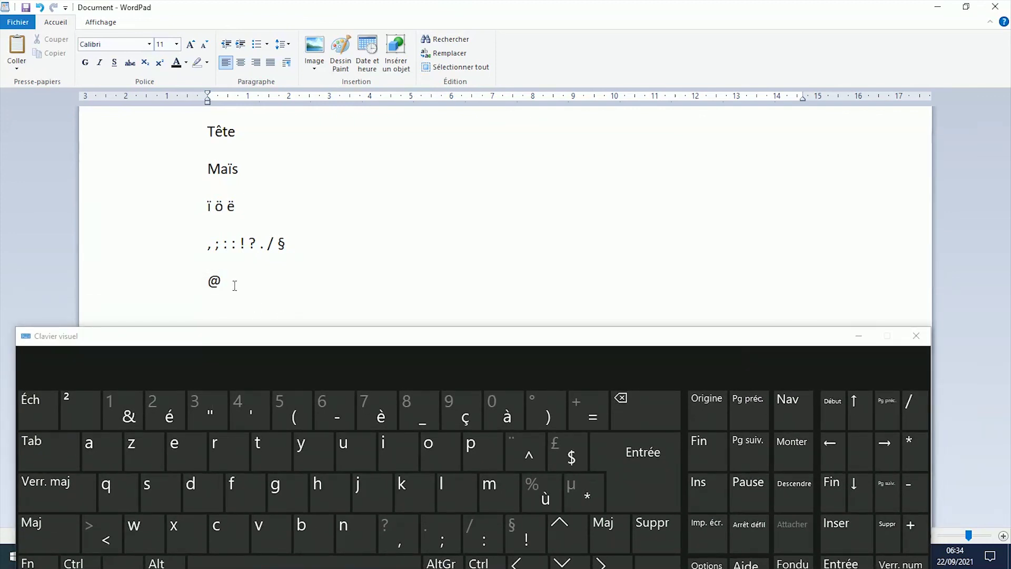
drag(442, 343, 444, 324)
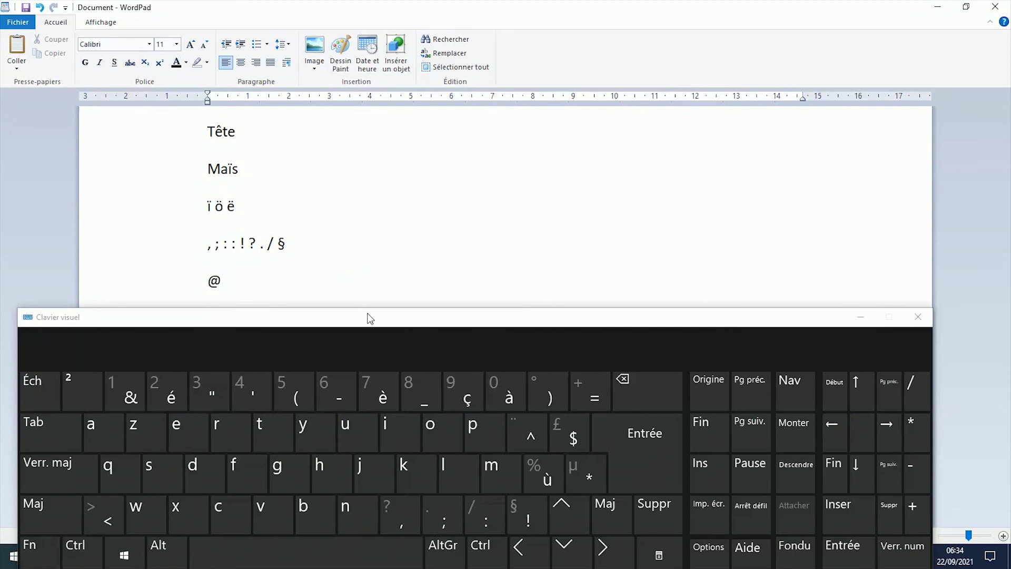
drag(367, 318, 361, 291)
click(257, 136)
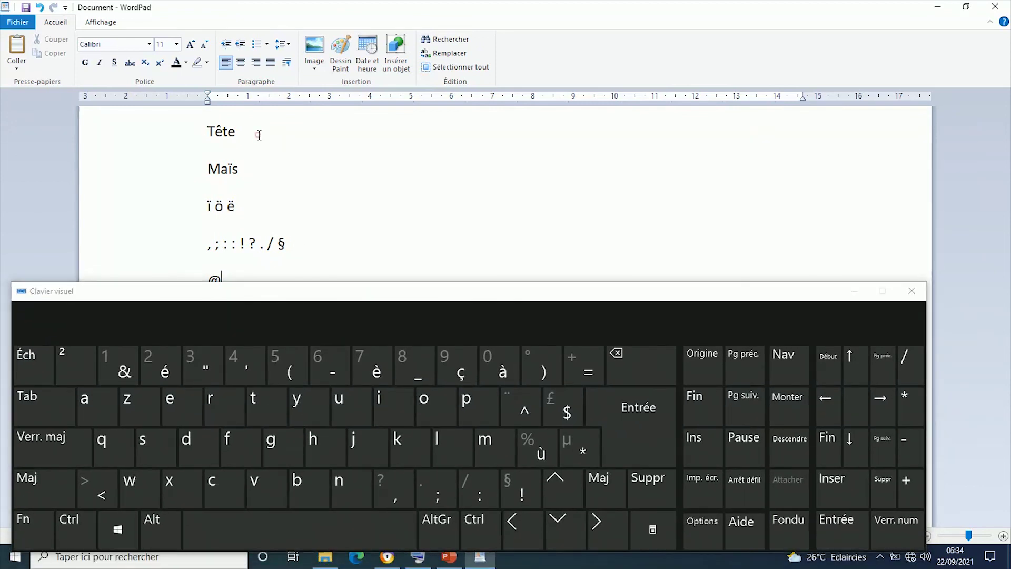